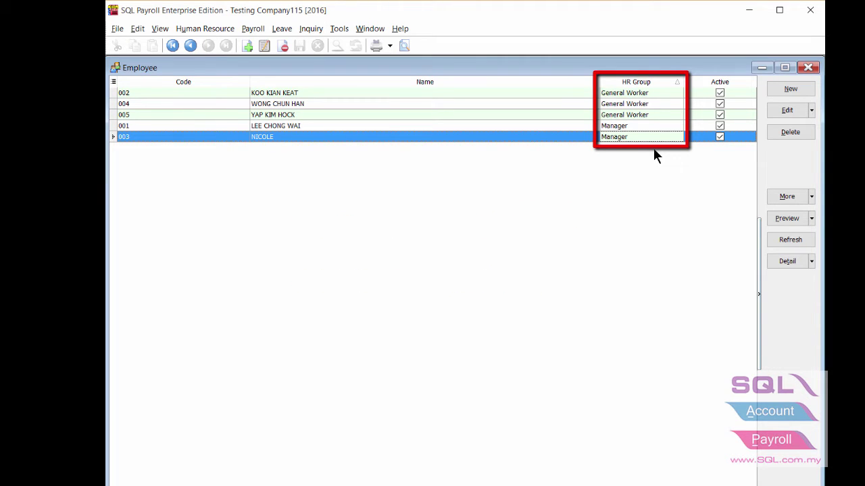
Step: Point out the General Worker and Manager employees in the Employee list's HR Group column
click(656, 95)
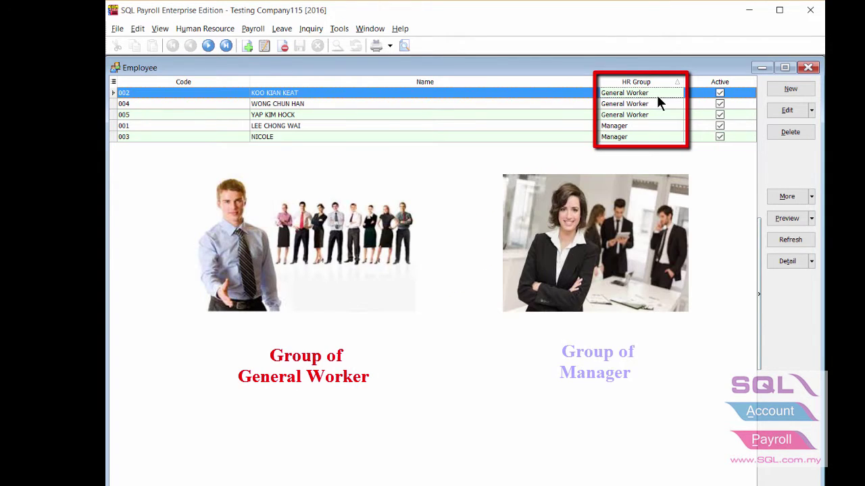
click(655, 138)
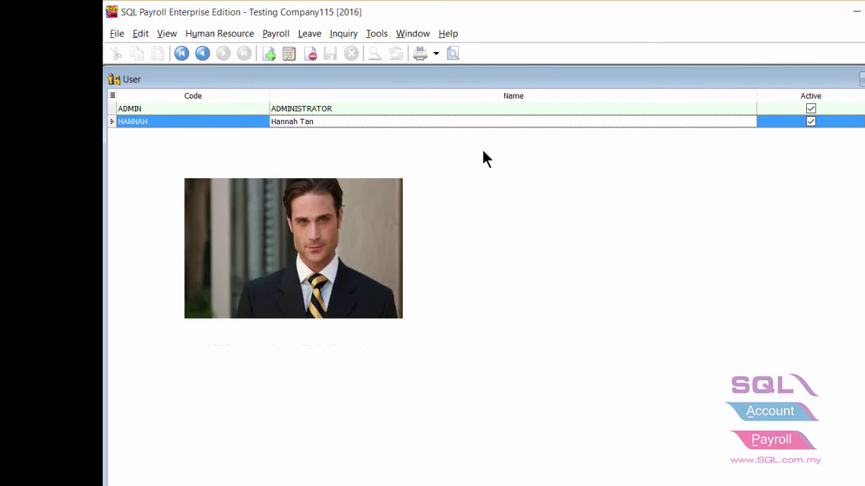
Step: Point out the full-access ADMIN user and the user limited to General Worker payroll
click(445, 110)
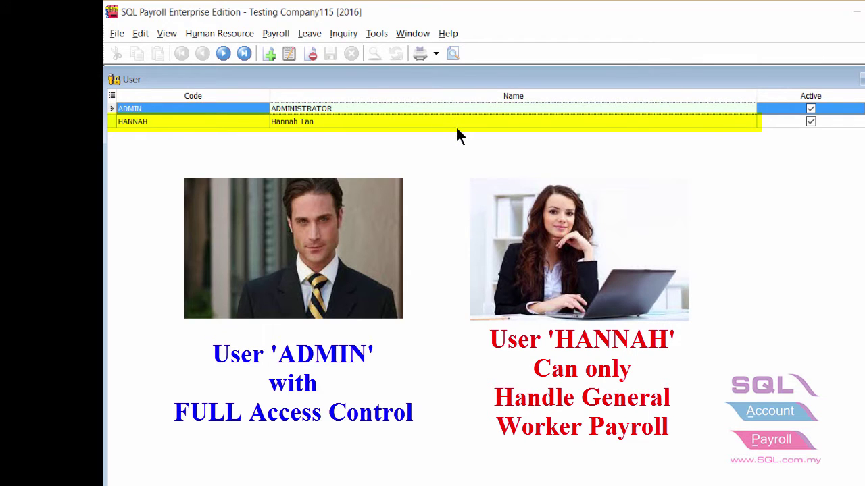
click(456, 126)
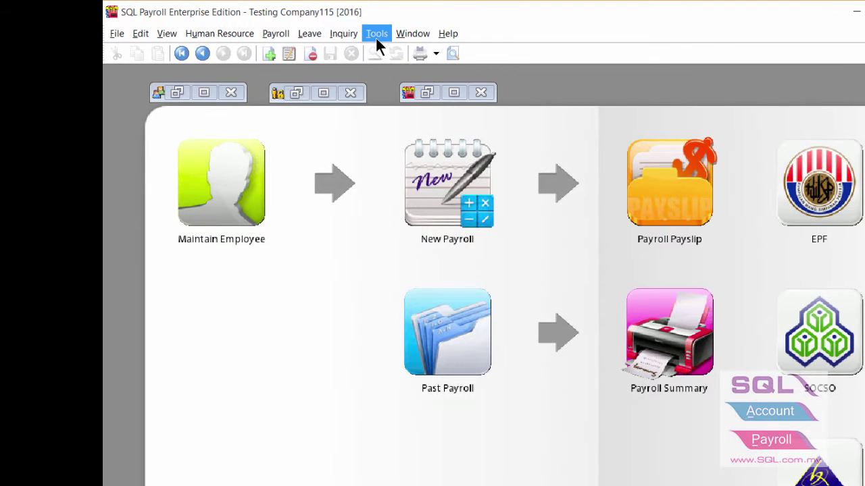
Step: Go to Tools > DIY > Maintain DIY's View Template section and bring up Employee's options
click(376, 36)
mouse_move(411, 191)
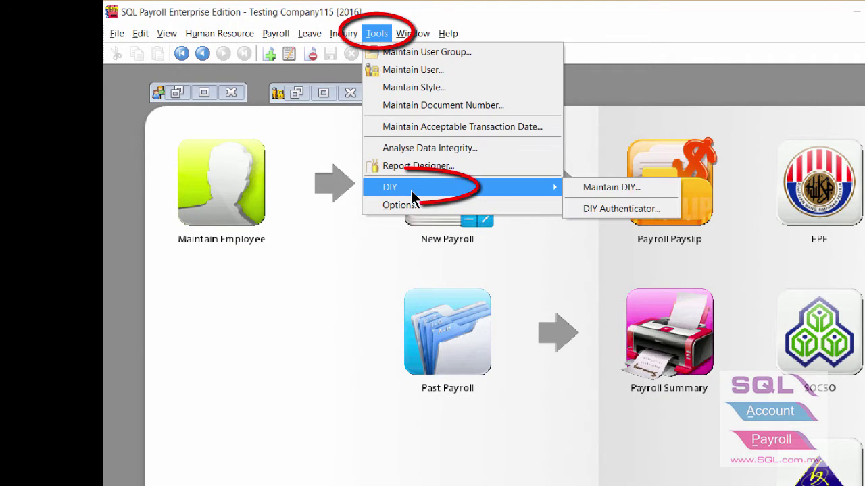
click(635, 184)
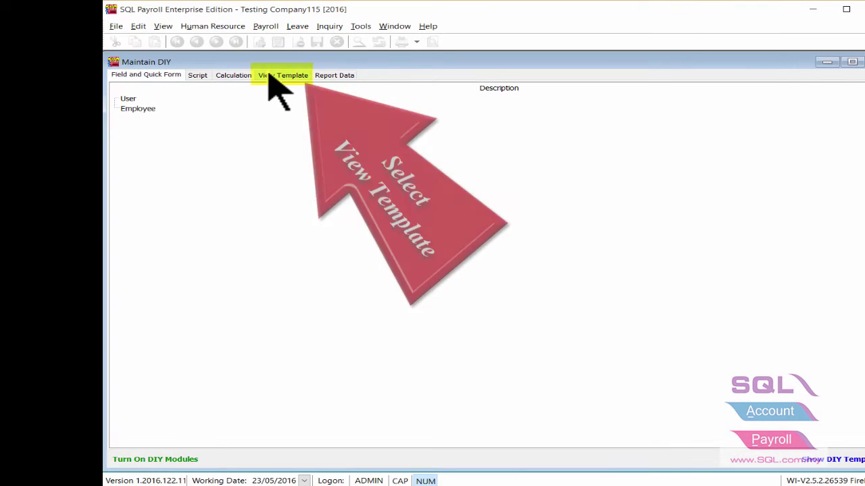
click(268, 74)
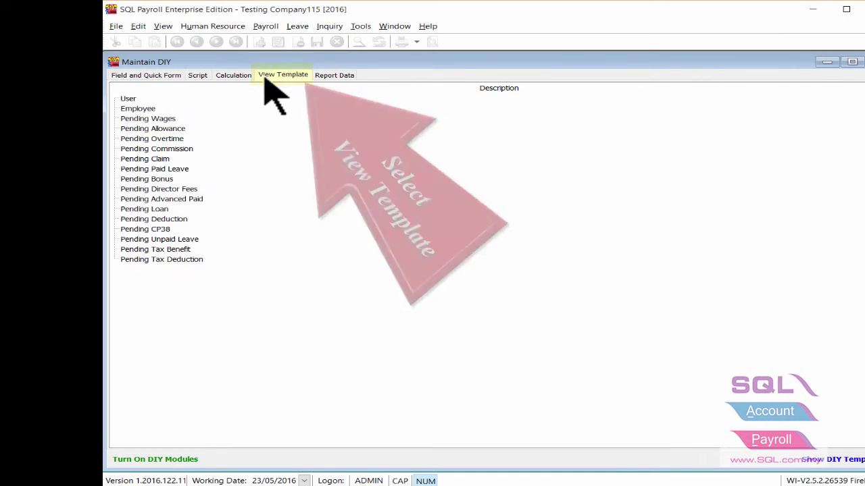
right_click(148, 111)
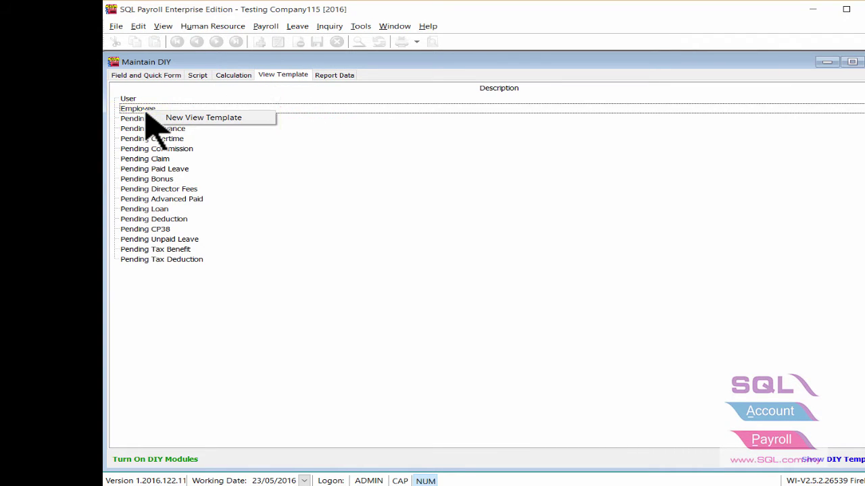
Step: Create a new Employee view template with the description 'GW-Hannah'
click(193, 118)
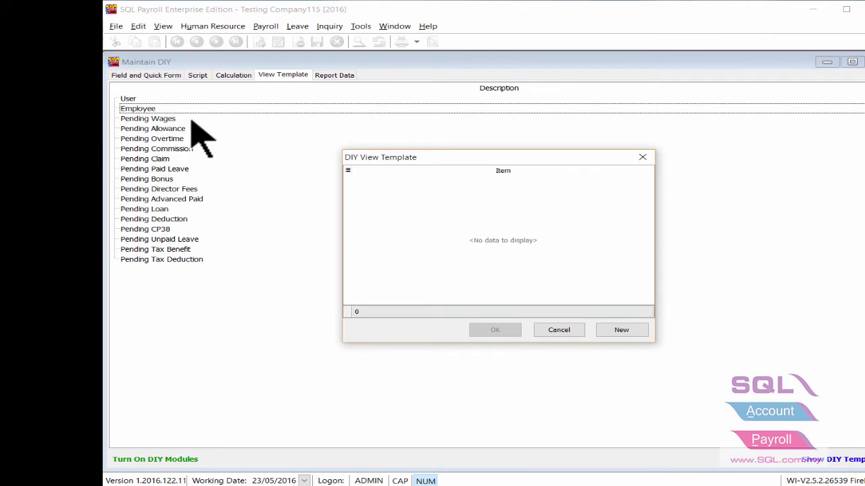
click(620, 329)
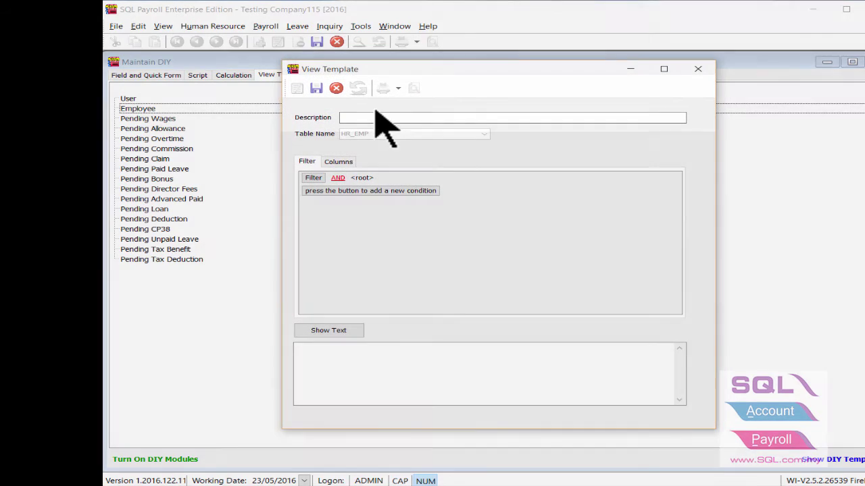
text(GW-Hannah)
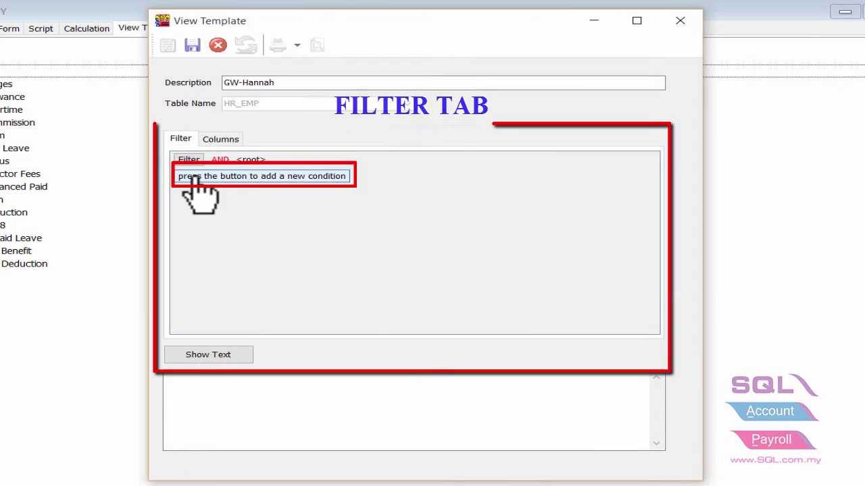
Step: Add the filter condition HRGROUP equals 'General Worker' to the template
click(195, 177)
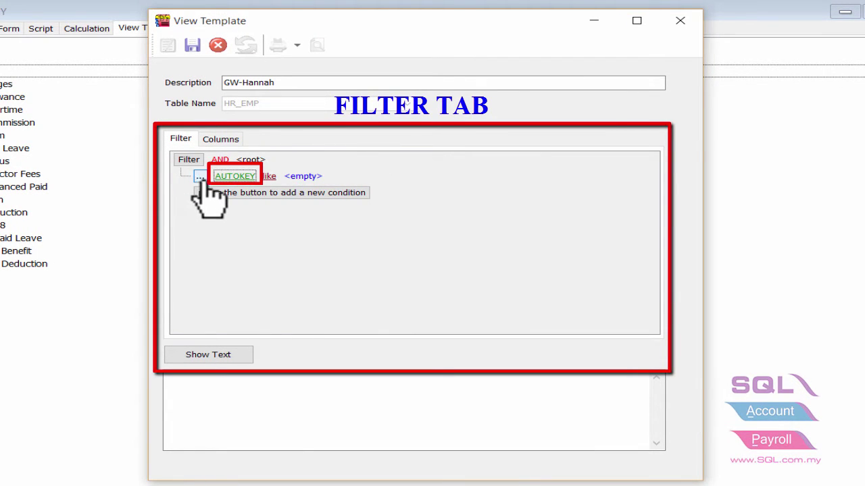
click(247, 176)
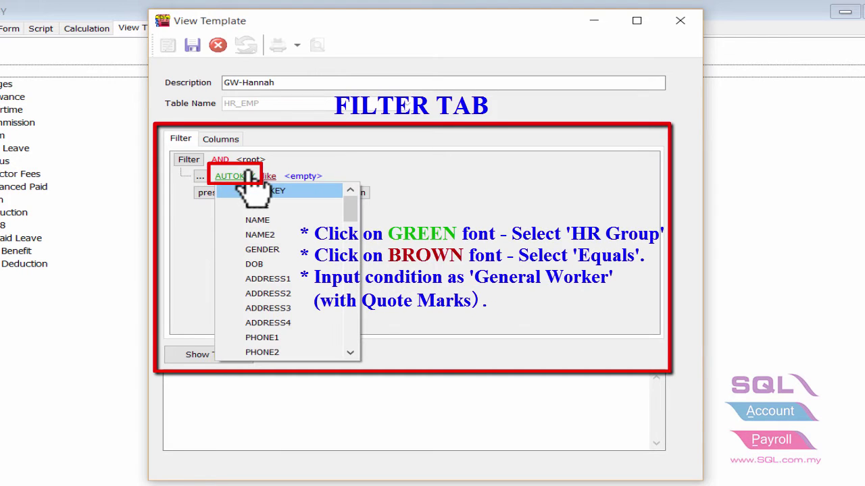
text(HRGROUP)
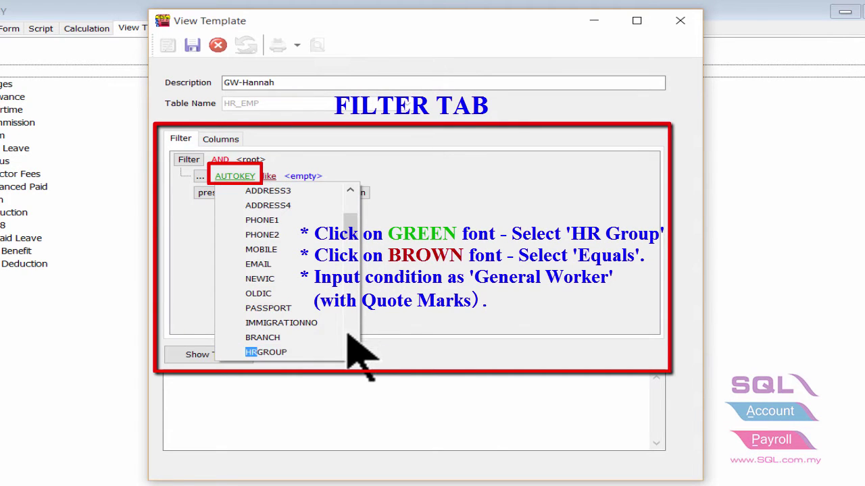
click(328, 352)
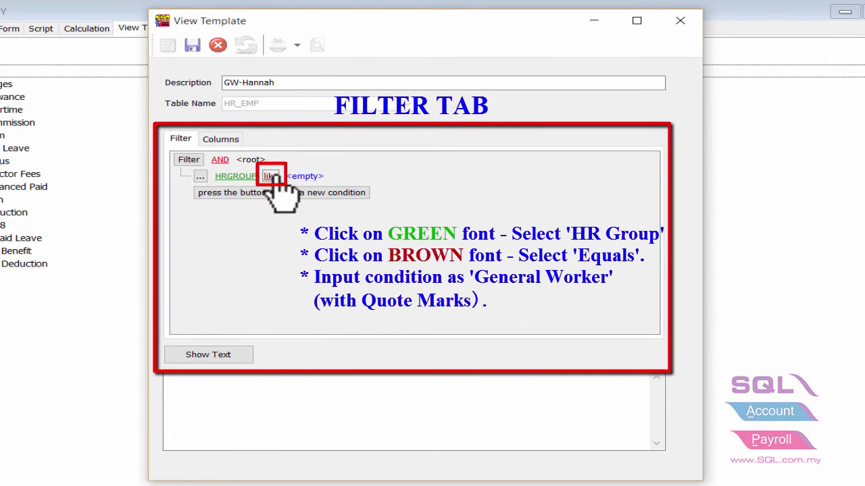
click(272, 177)
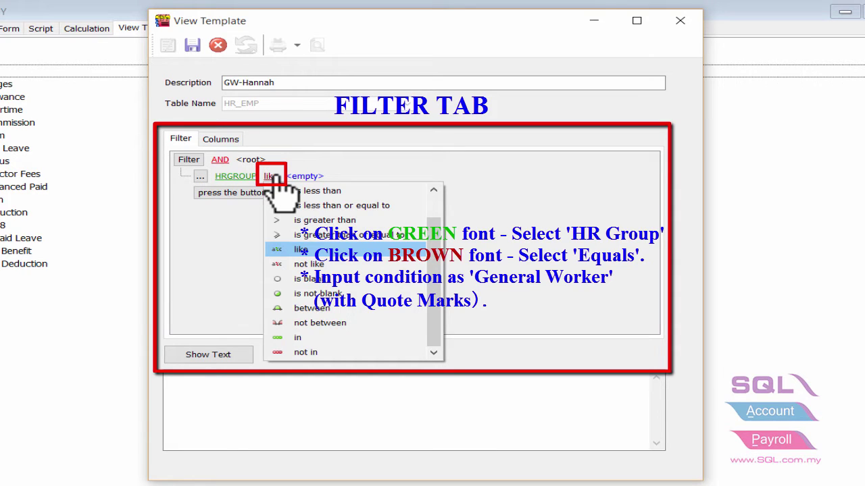
scroll(274, 174, up, 2)
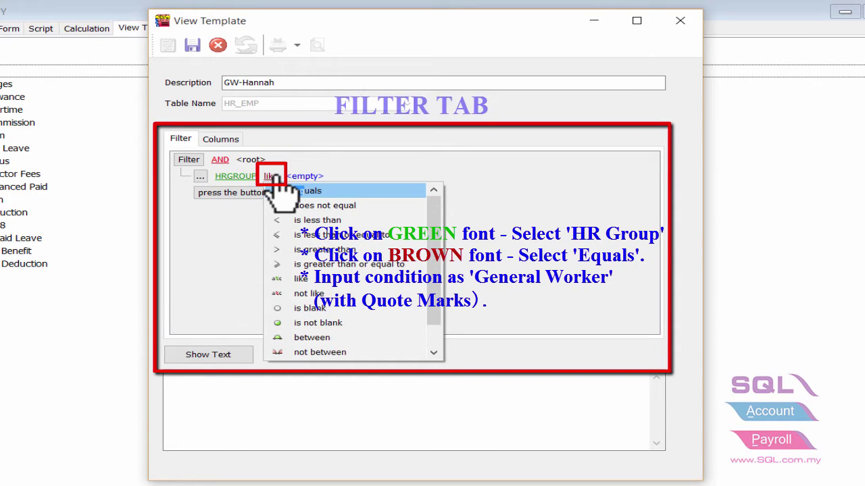
click(325, 191)
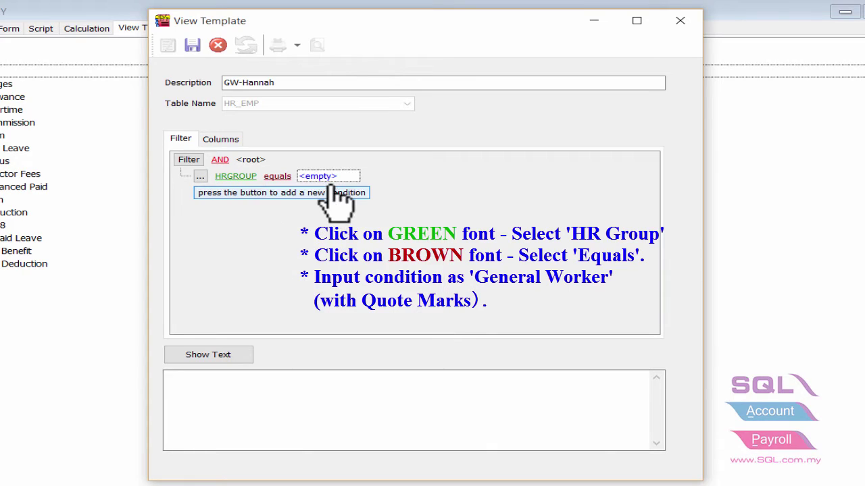
click(338, 175)
text('General Worker)
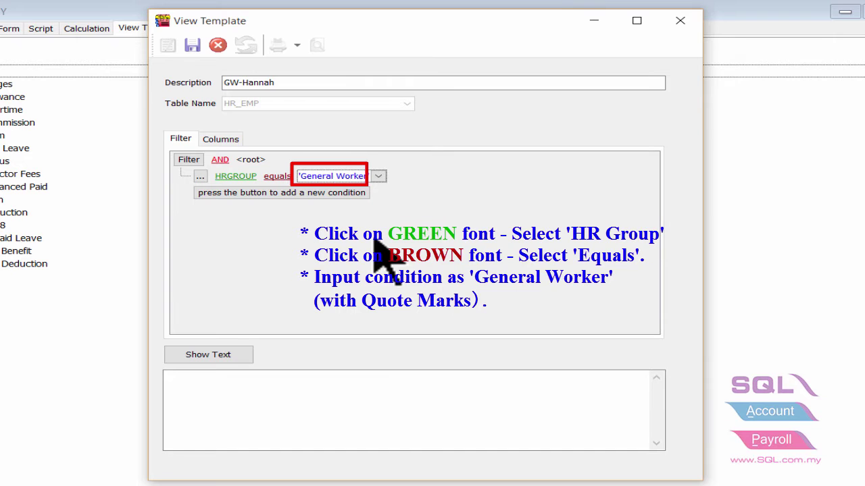
Step: Commit the condition, preview it as SQL text, save GW-Hannah and close the editor
click(218, 356)
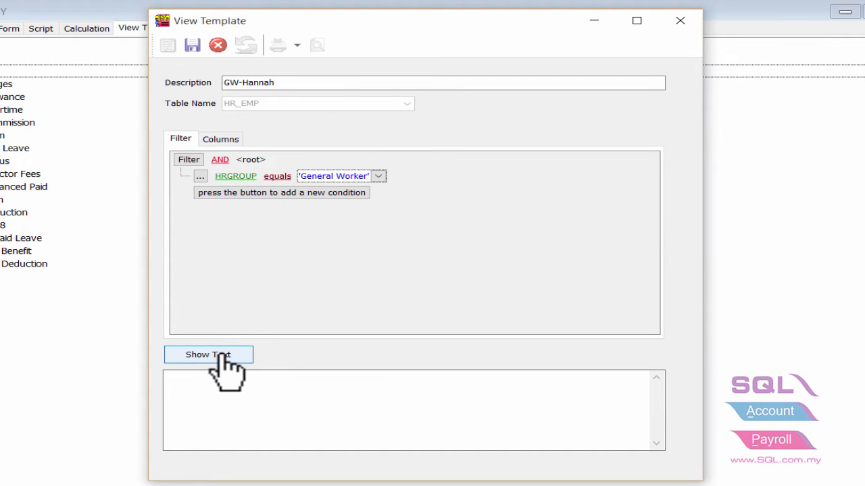
click(223, 356)
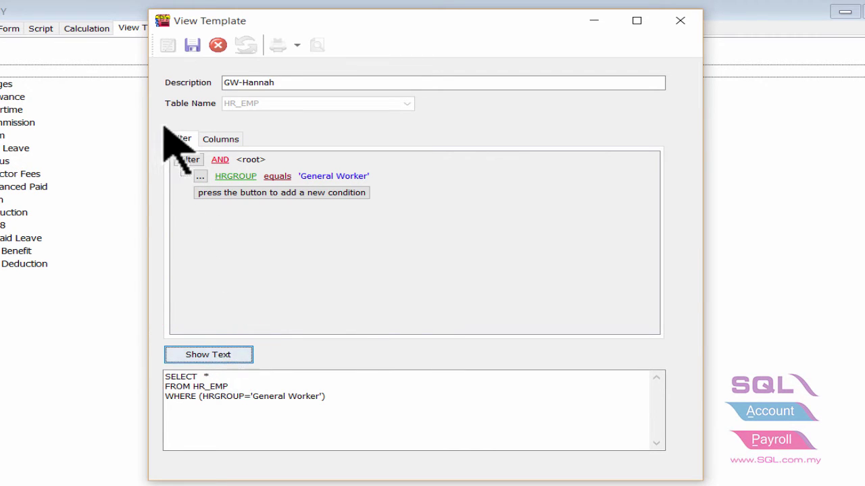
click(193, 47)
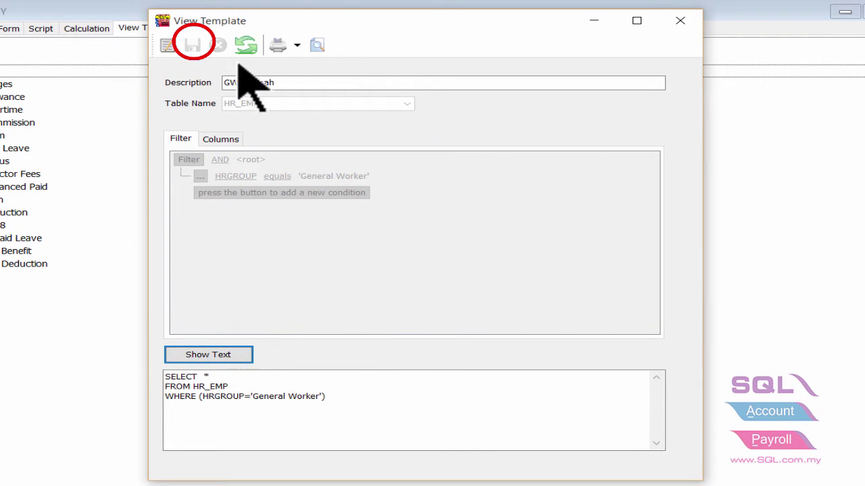
click(678, 22)
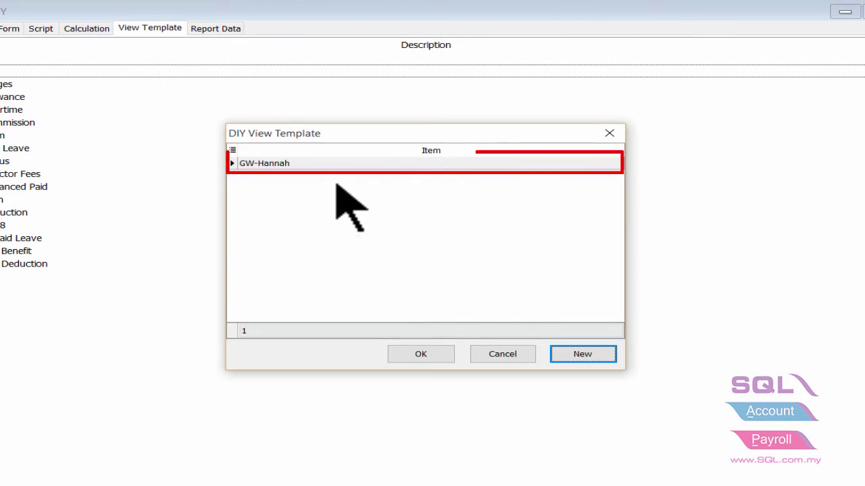
Step: Select GW-Hannah in the DIY View Template list and confirm it
click(324, 168)
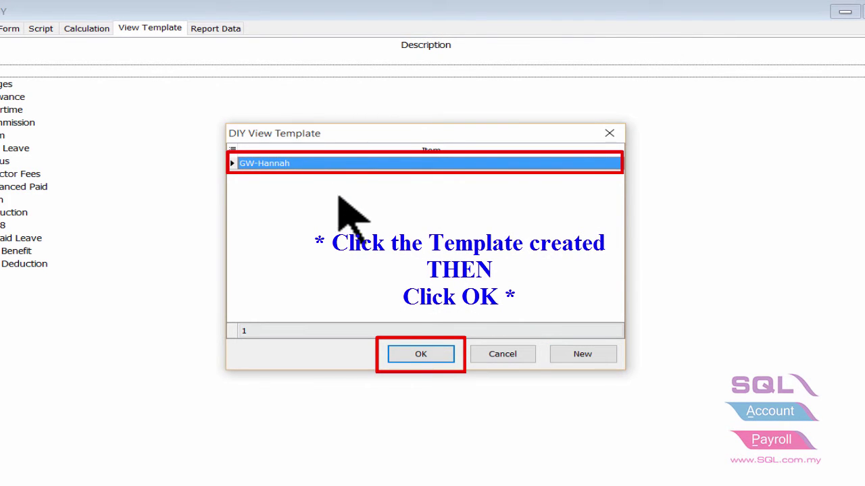
click(420, 354)
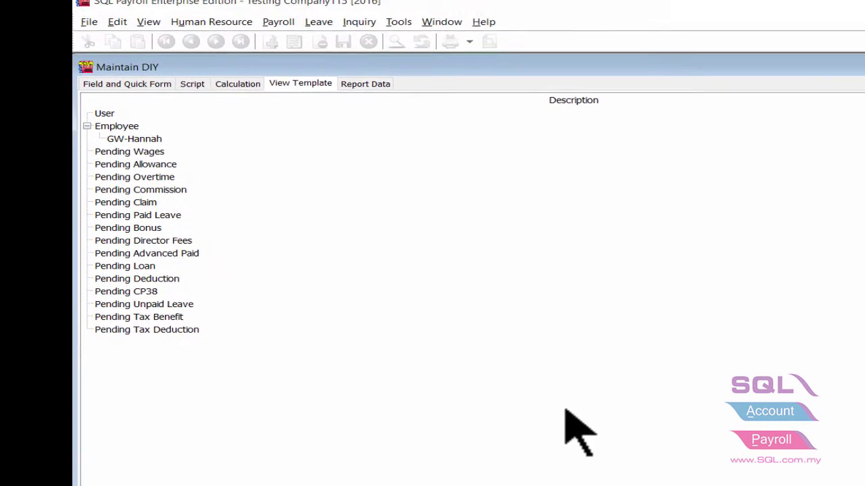
Step: Assign the GW-Hannah user view to HANNAH and save the assignment
right_click(177, 151)
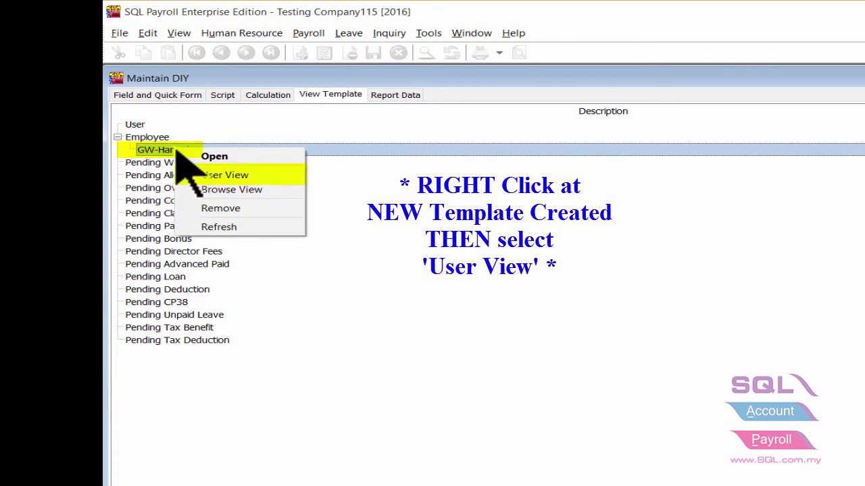
click(225, 175)
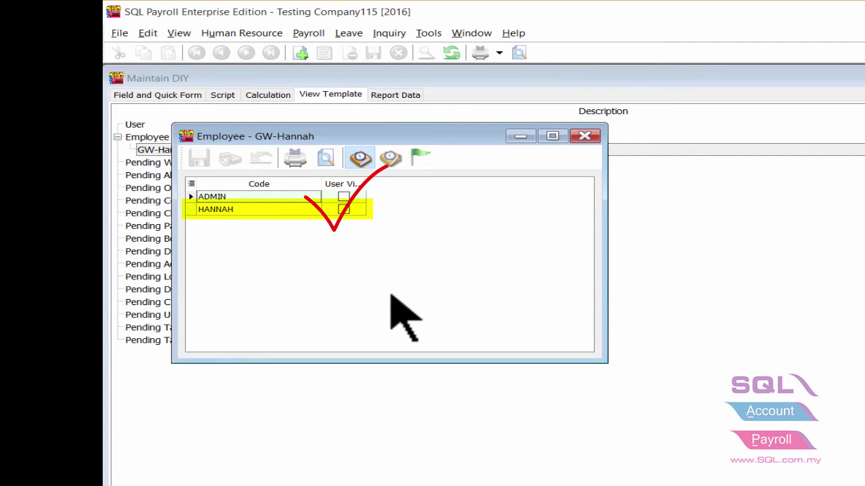
click(344, 210)
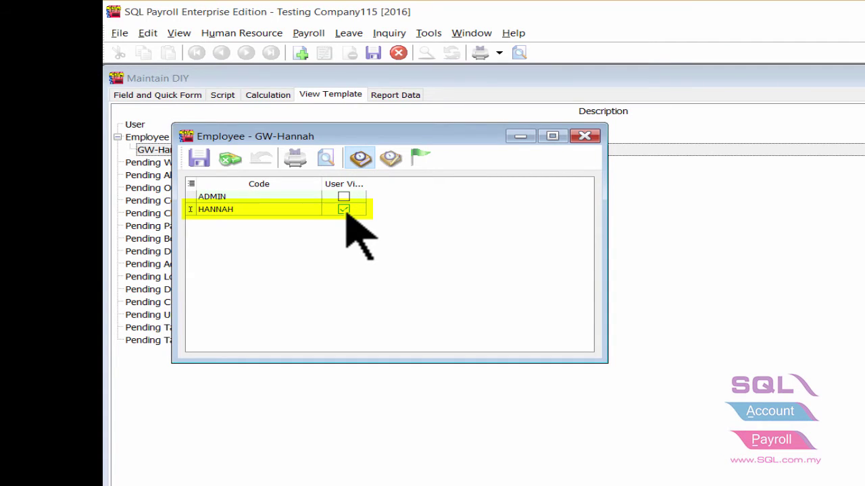
click(197, 159)
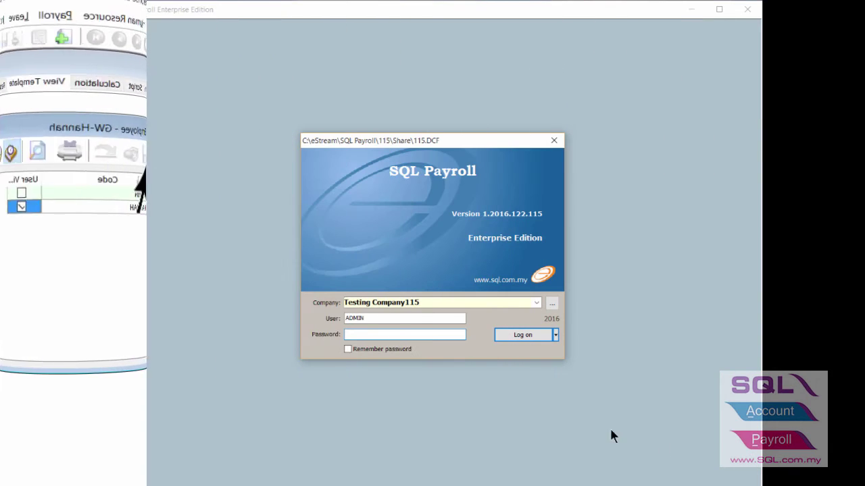
Step: Log on as ADMIN with its password, then log on as HANNAH with her password
click(393, 338)
text(ADMIN)
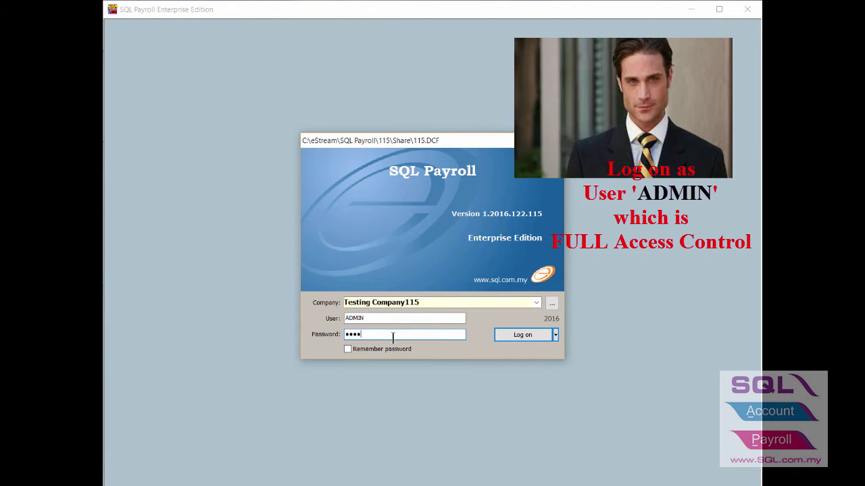
key(Return)
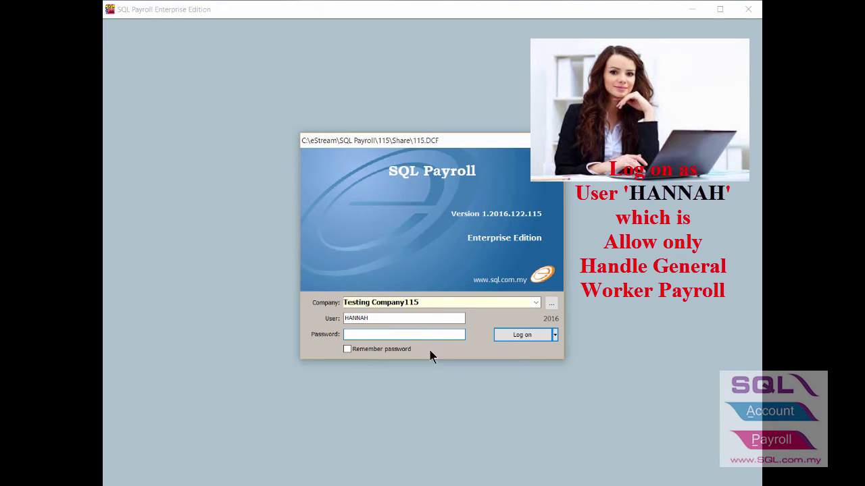
text(123)
click(537, 331)
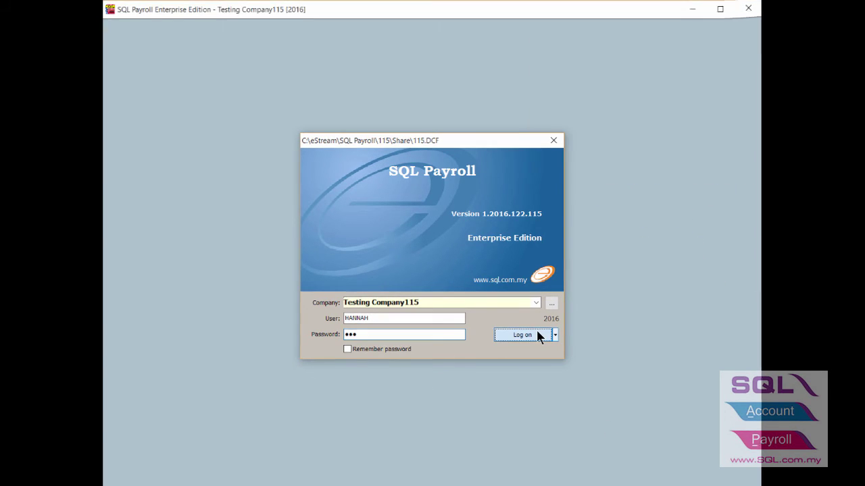